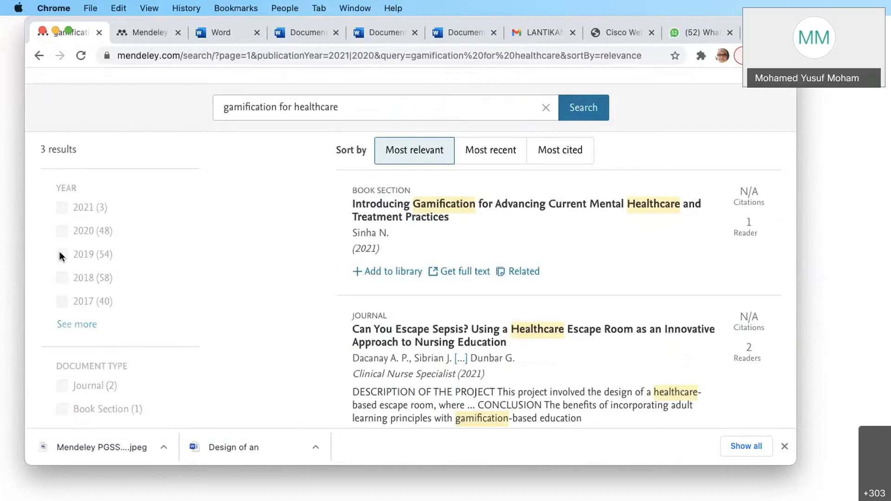
# Add 2019 and 2018 to the publication year filter of the gamification for healthcare search and browse the results.
pyautogui.click(62, 256)
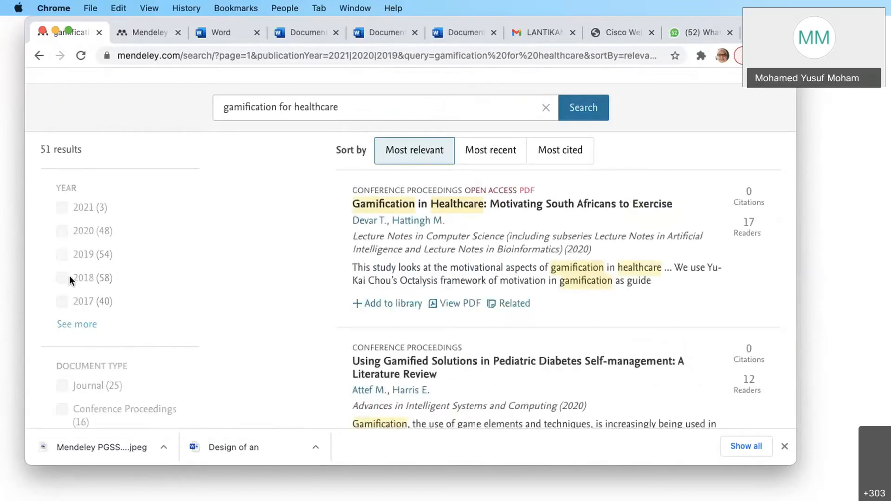
pyautogui.click(63, 277)
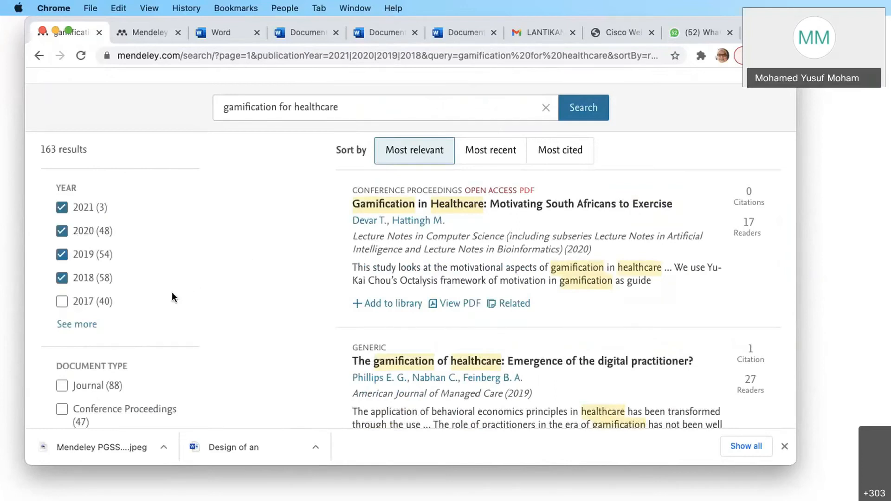
pyautogui.scroll(-5, 247, 281)
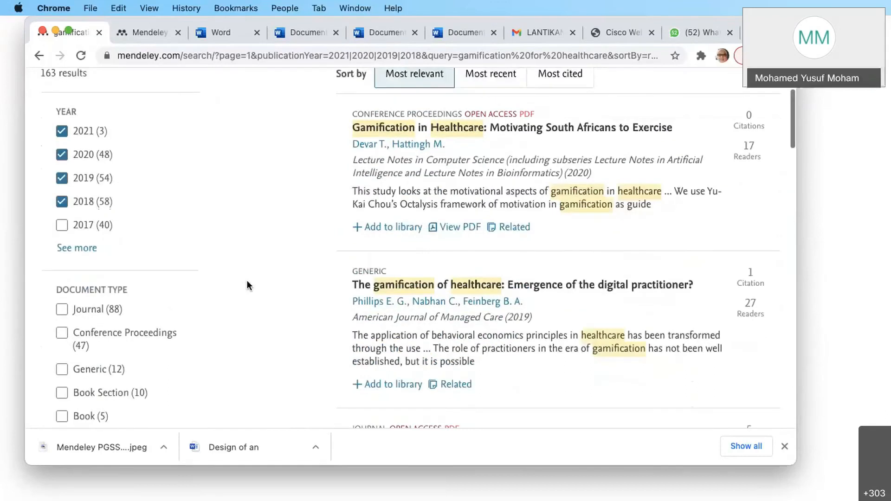
pyautogui.scroll(5, 247, 282)
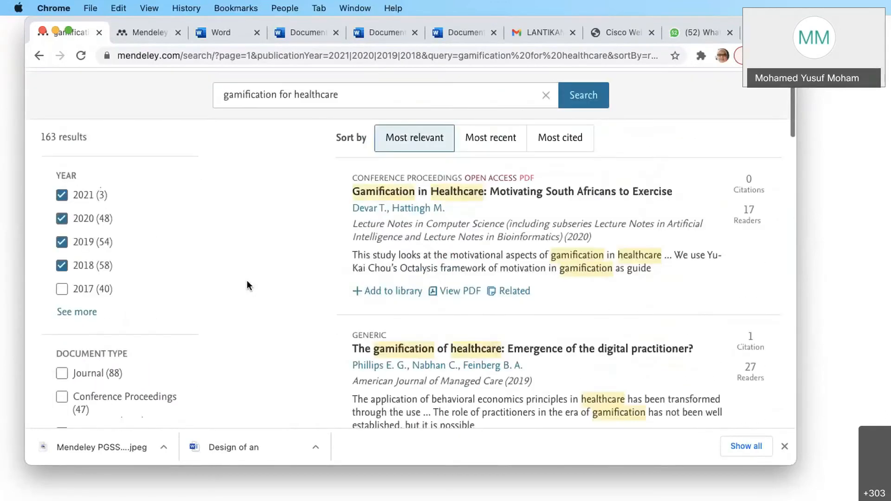
pyautogui.scroll(-2, 247, 280)
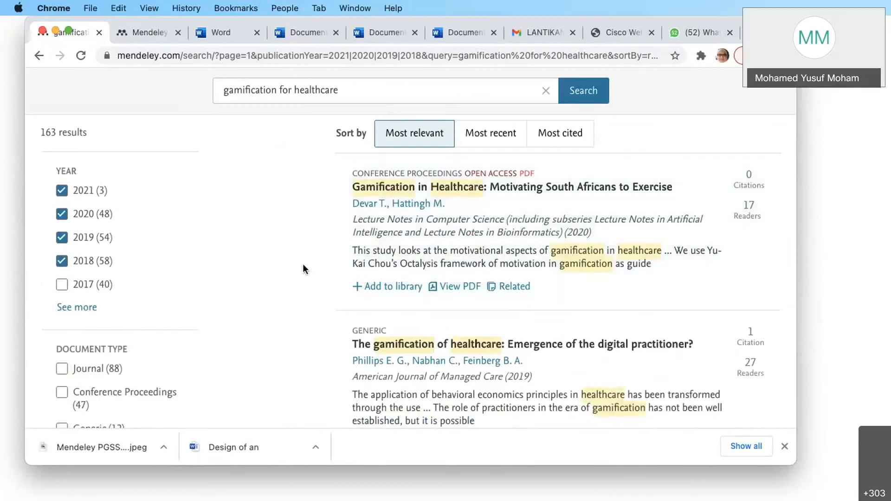
pyautogui.scroll(-1, 302, 265)
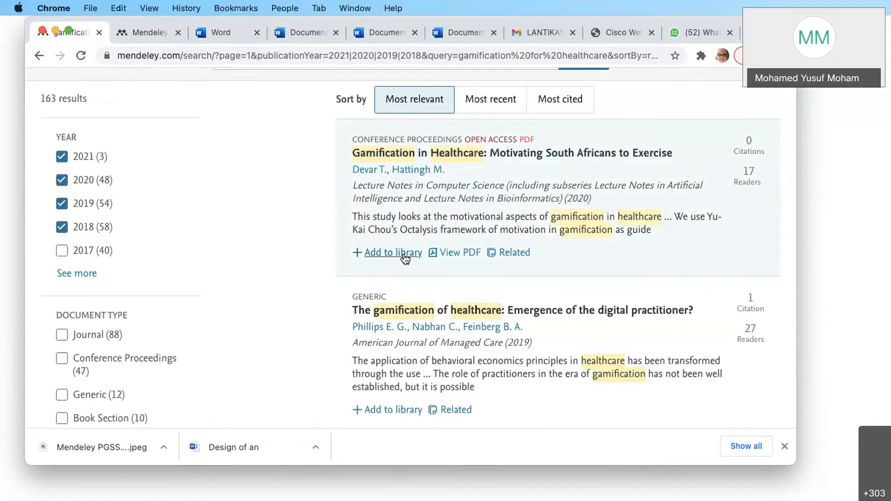
# Open the full text source of "Gamification in Healthcare: Motivating South Africans to Exercise", accept all cookies, and look over the paper's page.
pyautogui.scroll(-1, 280, 245)
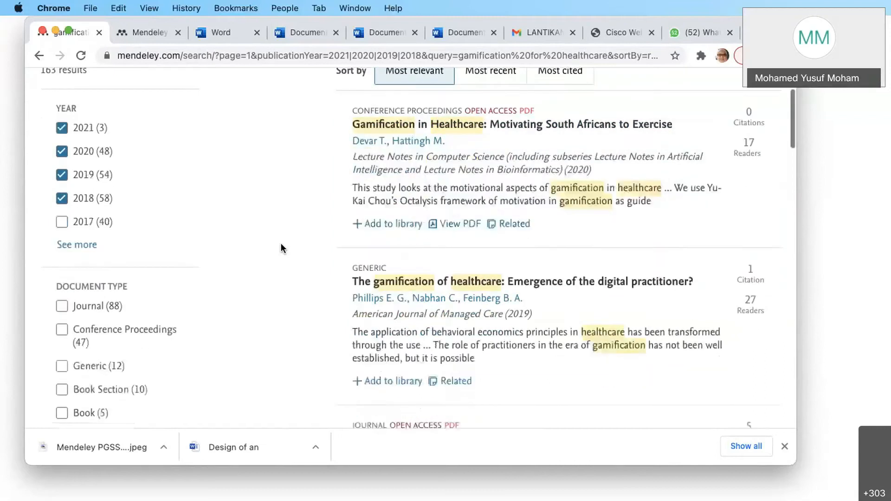
pyautogui.scroll(-2, 281, 245)
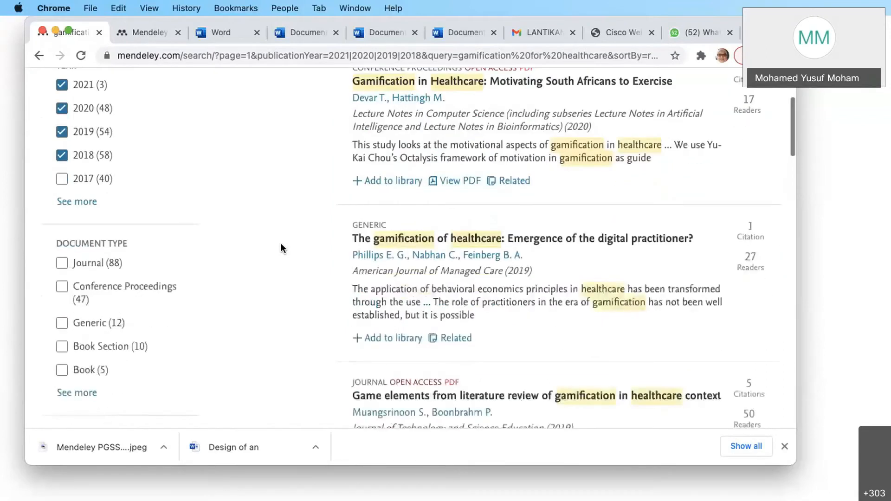
pyautogui.scroll(3, 281, 244)
pyautogui.scroll(3, 281, 245)
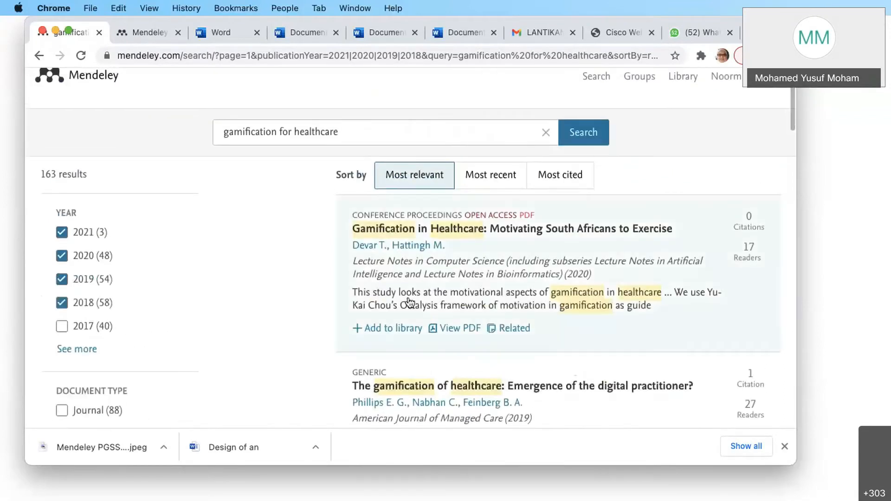
pyautogui.click(464, 328)
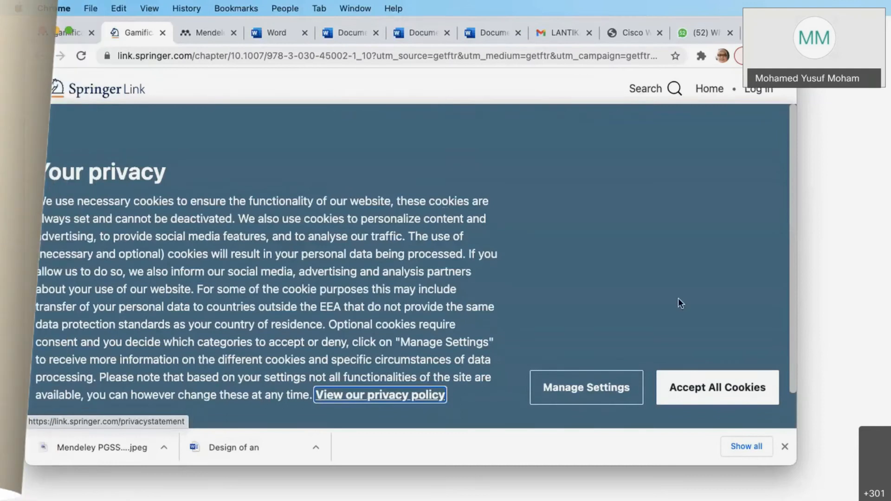
pyautogui.click(706, 387)
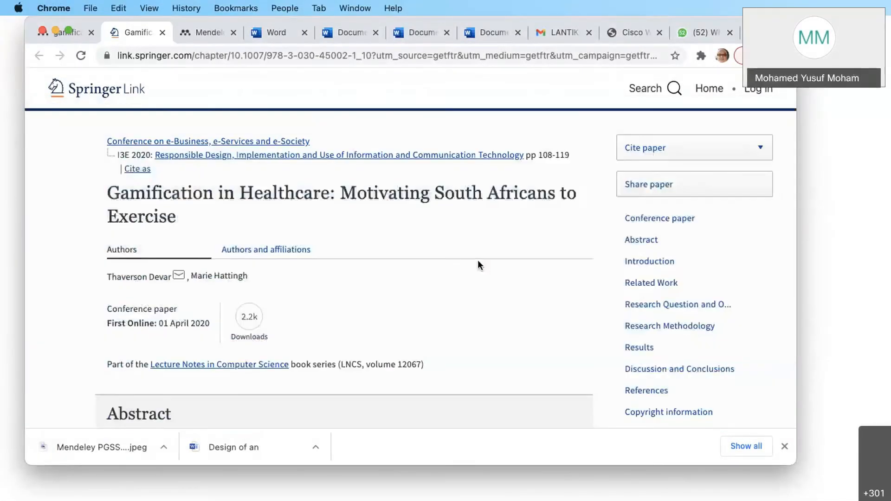
pyautogui.scroll(-10, 478, 261)
pyautogui.scroll(10, 478, 261)
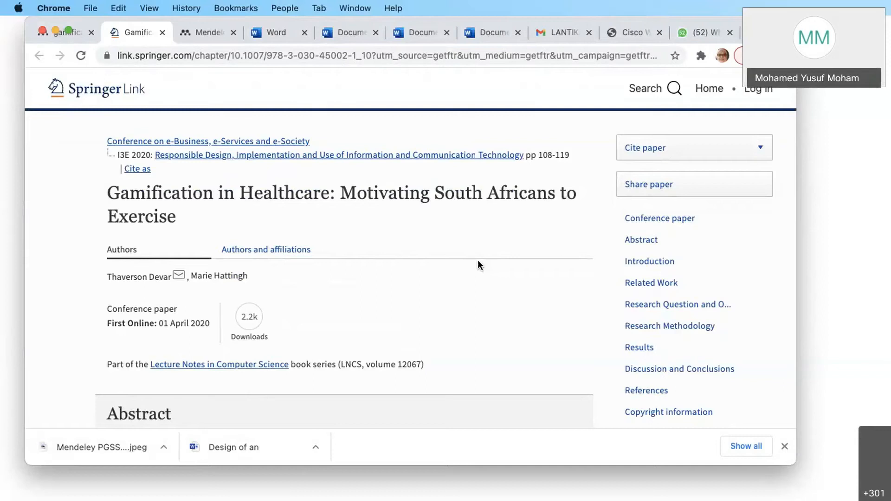
# Return to the search results, add "Gamification in Healthcare: Motivating South Africans to Exercise" to the library, and open the library.
pyautogui.click(67, 36)
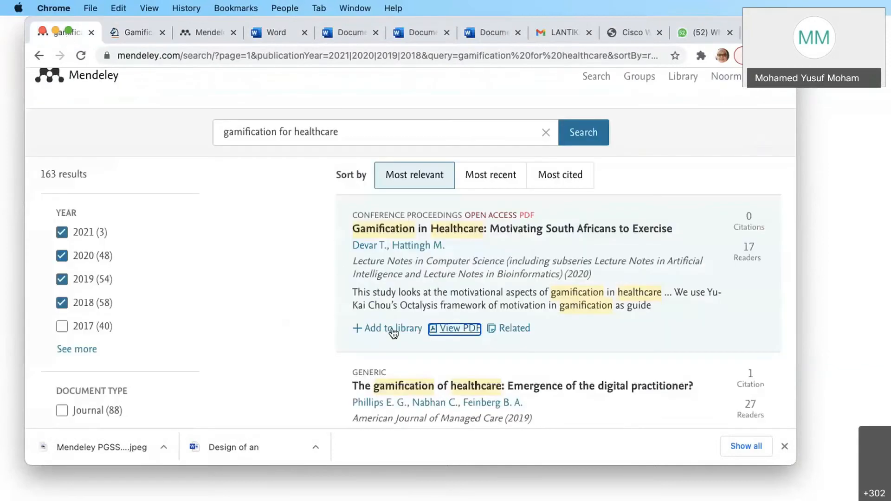
pyautogui.click(398, 329)
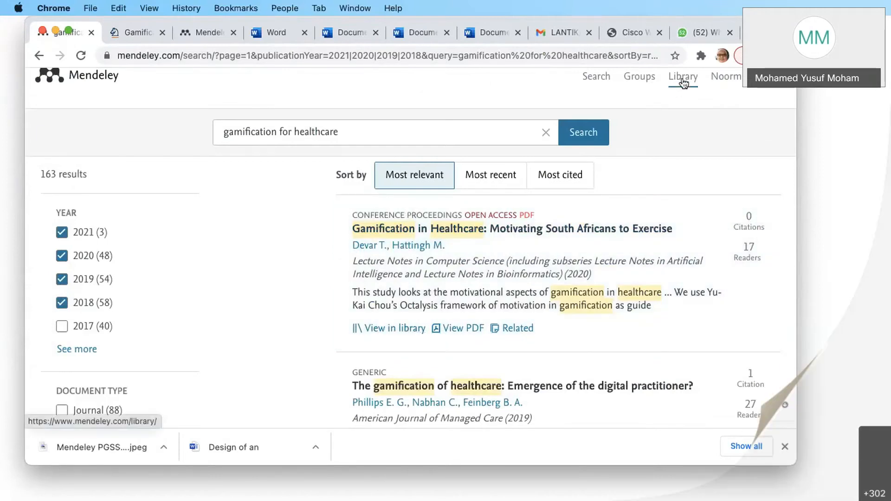
pyautogui.click(682, 78)
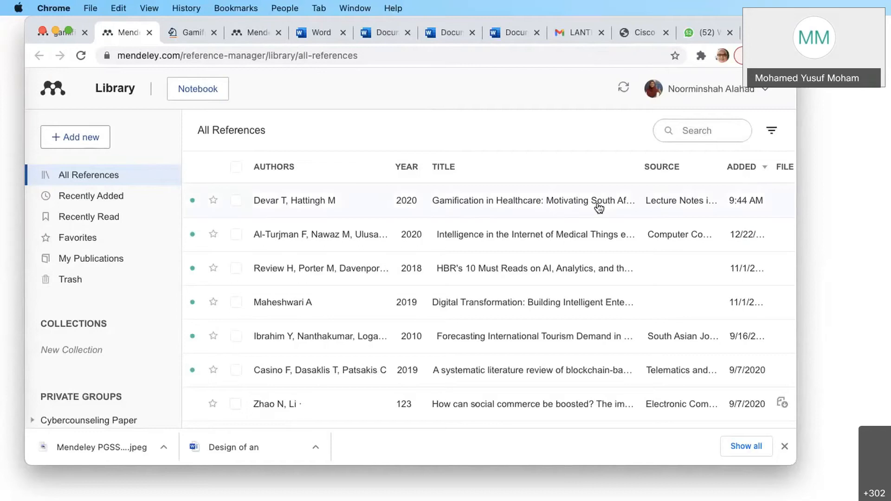
# Review the library details of the newly added gamification paper and check them against its SpringerLink page.
pyautogui.click(598, 204)
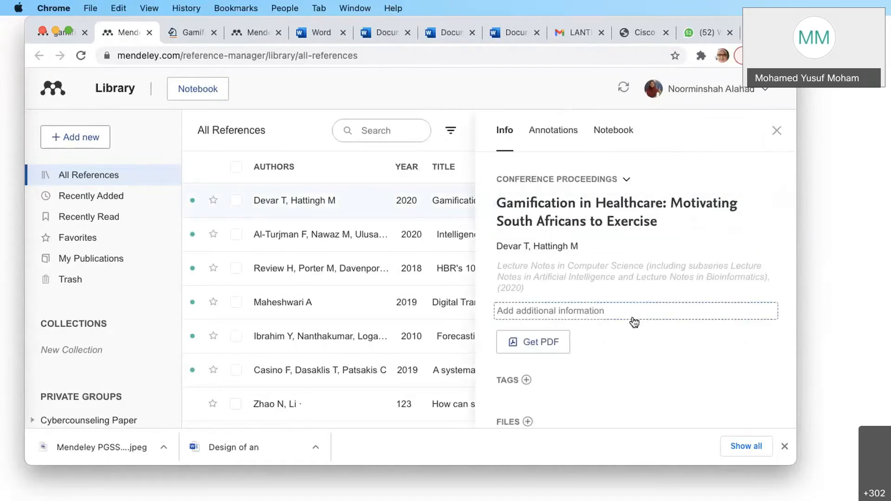
pyautogui.scroll(-5, 634, 321)
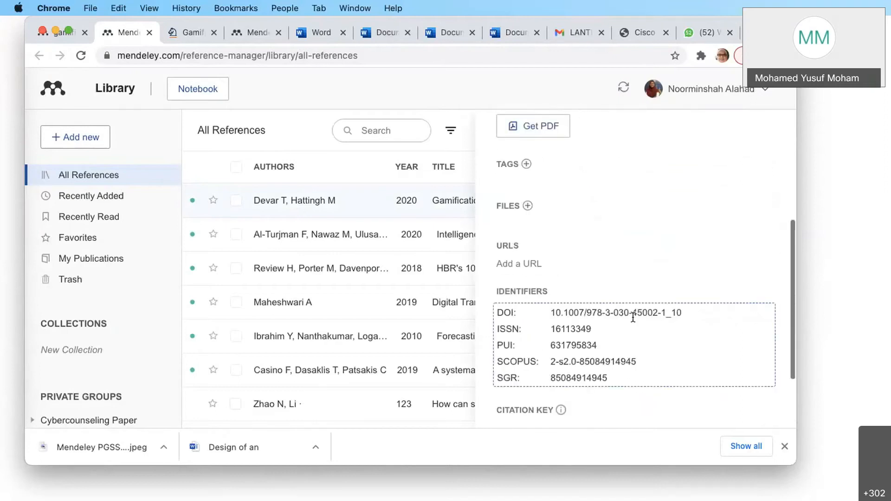
pyautogui.scroll(5, 633, 317)
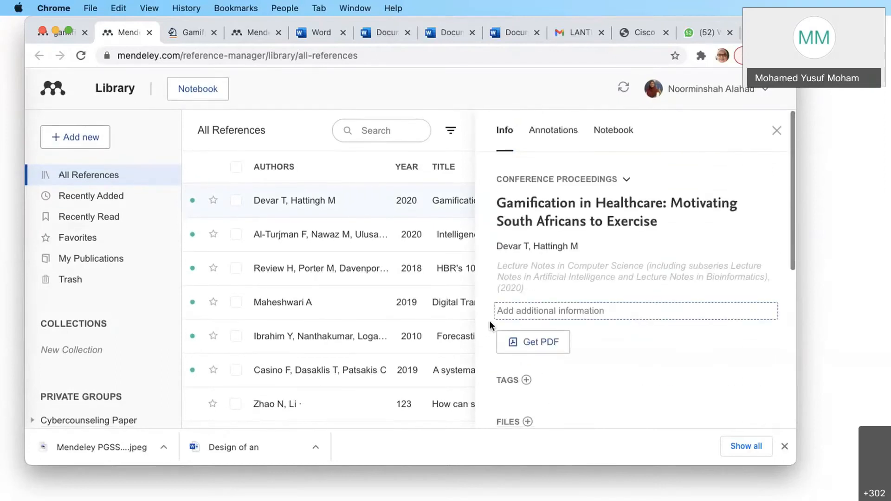
pyautogui.click(179, 33)
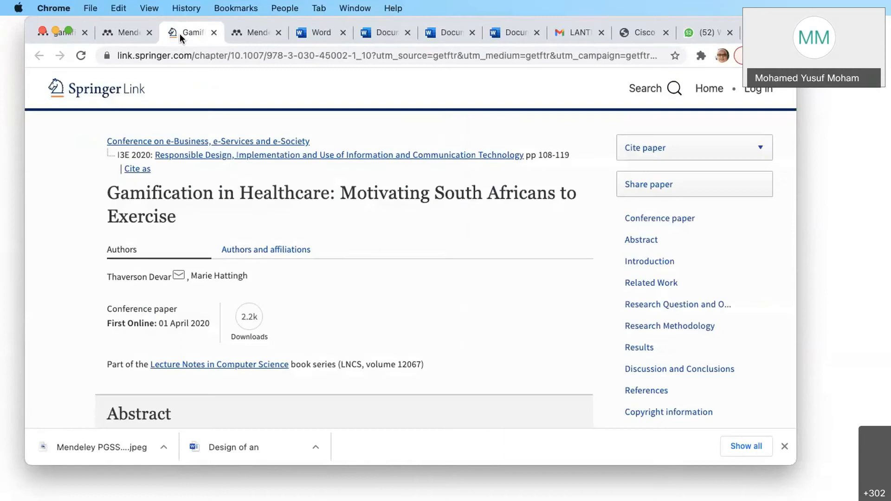
pyautogui.click(124, 33)
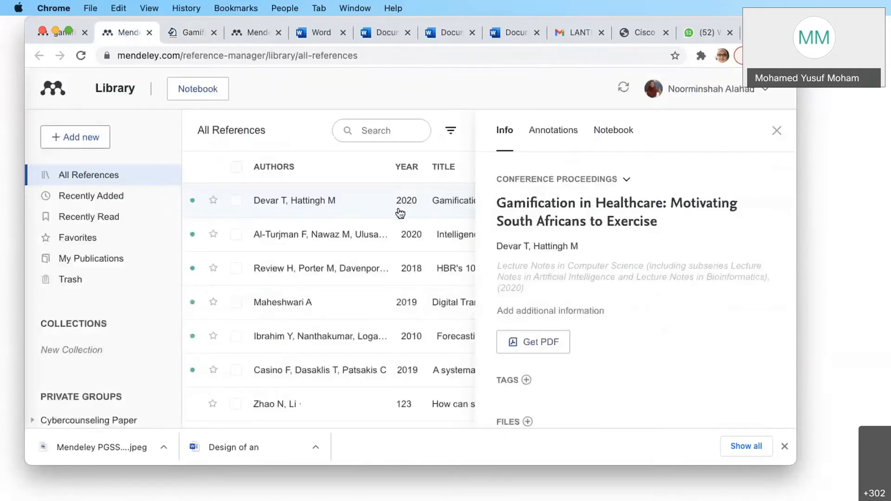
# Retrieve the PDF for the gamification reference and skim its first page in the reader.
pyautogui.click(532, 344)
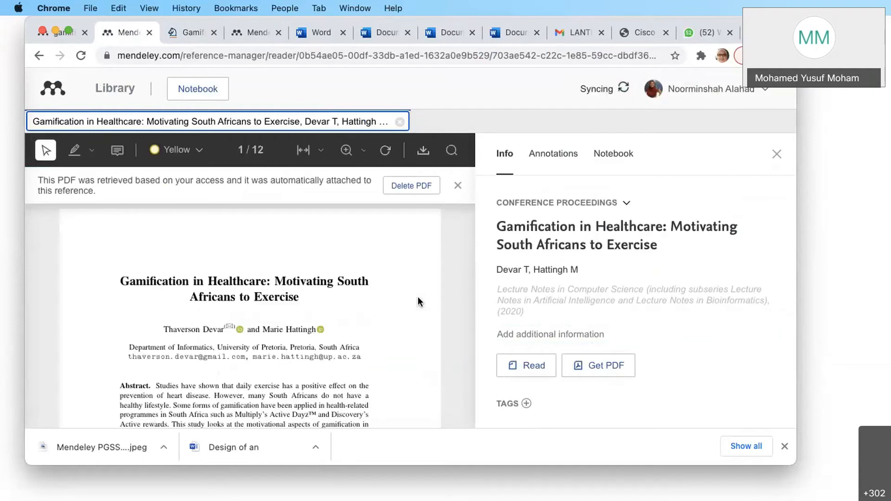
pyautogui.scroll(-2, 450, 297)
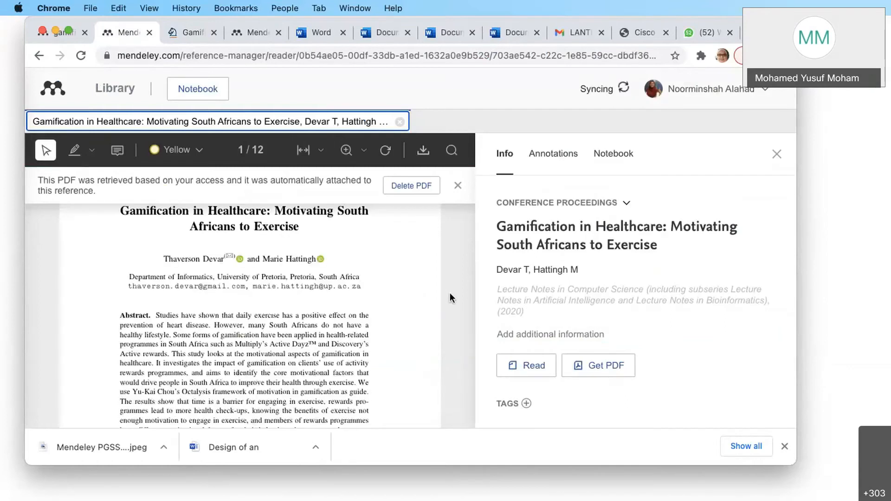
pyautogui.scroll(-3, 450, 297)
pyautogui.scroll(5, 450, 297)
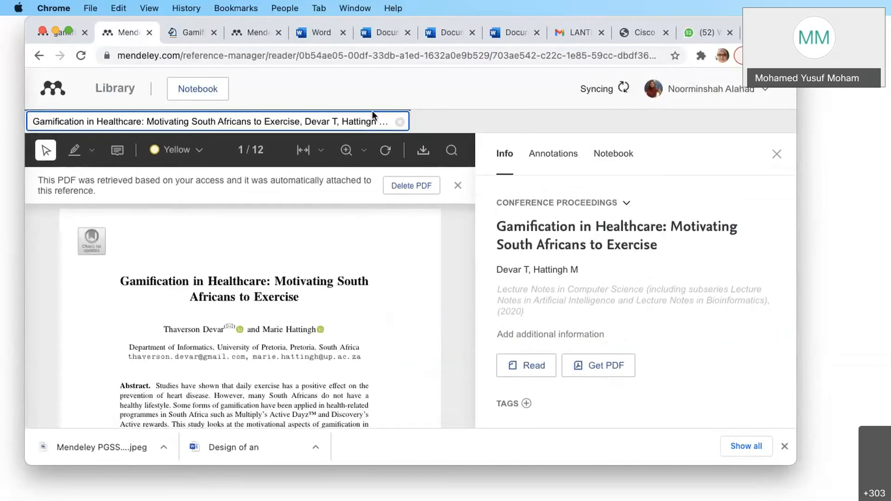
# Return to the library list, close the reference details, and view the Recently Added, Recently Read and Favorites lists.
pyautogui.click(124, 94)
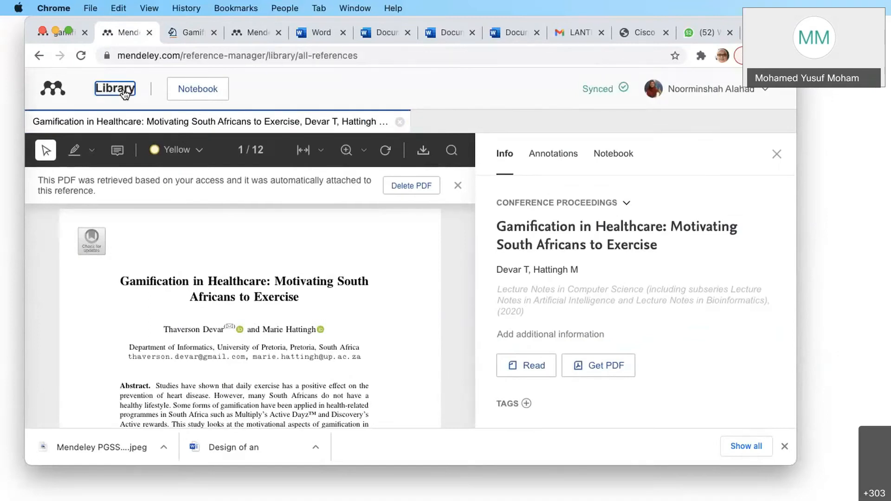
pyautogui.click(776, 155)
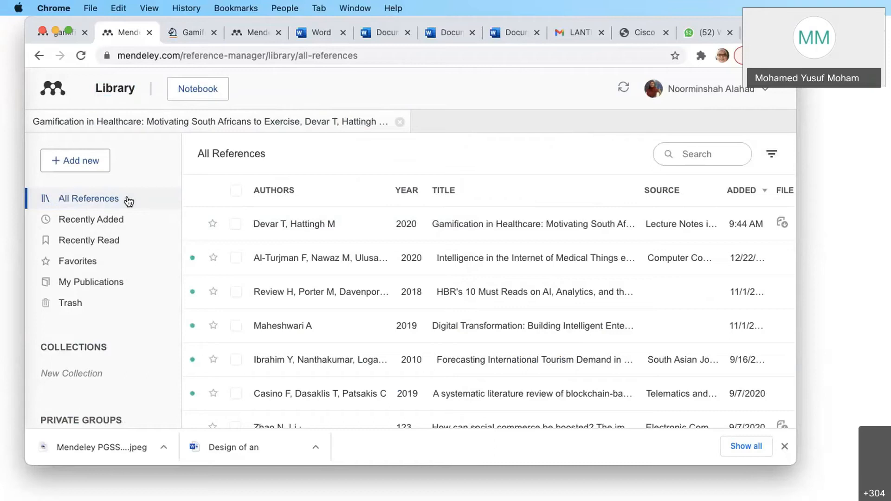
pyautogui.click(132, 219)
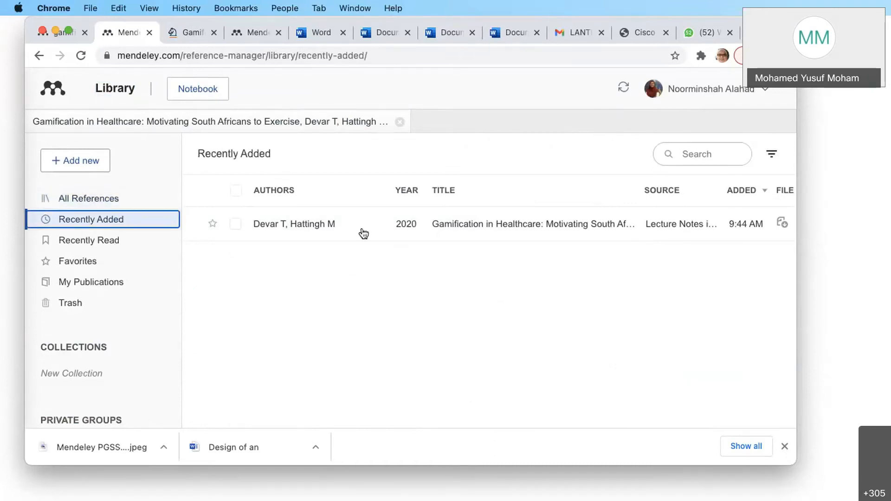
pyautogui.click(127, 243)
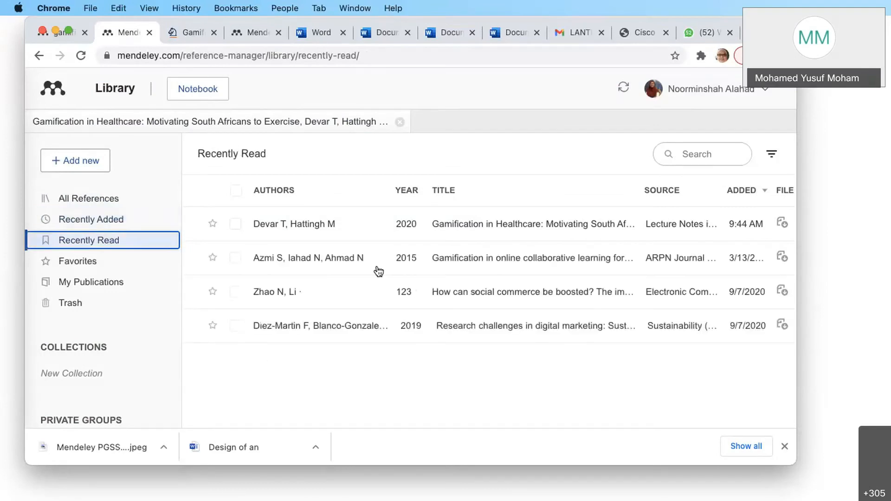
pyautogui.click(112, 268)
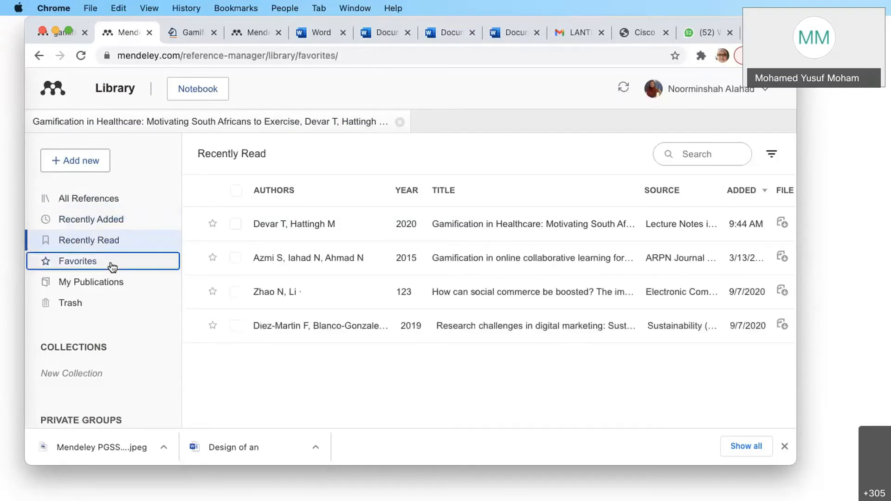
# Mark the Gamification in Healthcare and HBR's 10 Must Reads references in All References as favorites and show the Favorites list.
pyautogui.click(116, 202)
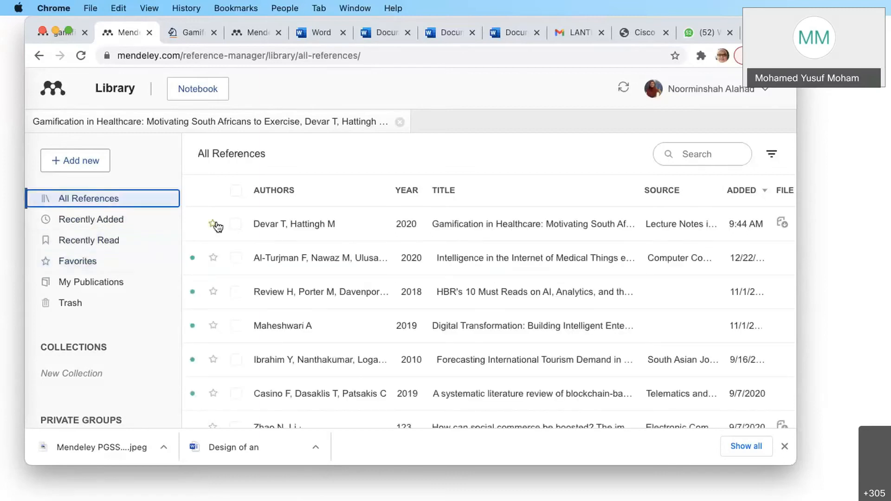
pyautogui.click(212, 224)
pyautogui.click(212, 292)
pyautogui.click(94, 268)
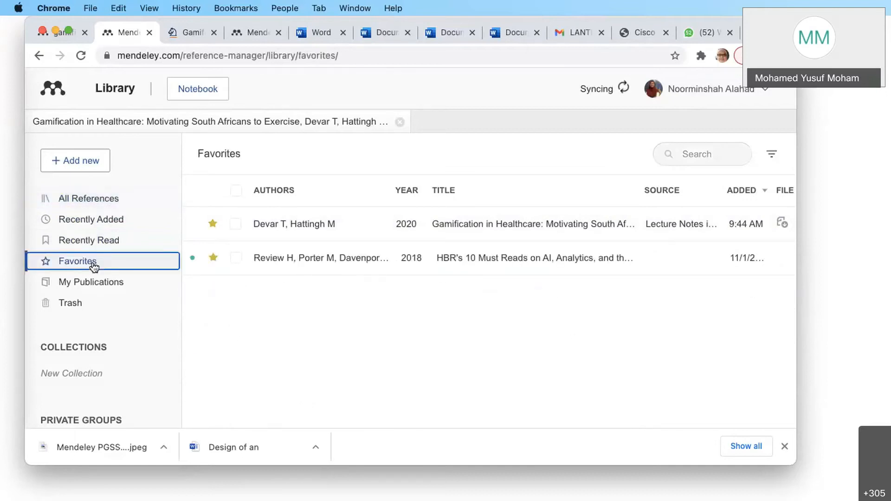
# Show the My Publications list and look over the collections and private groups.
pyautogui.click(100, 284)
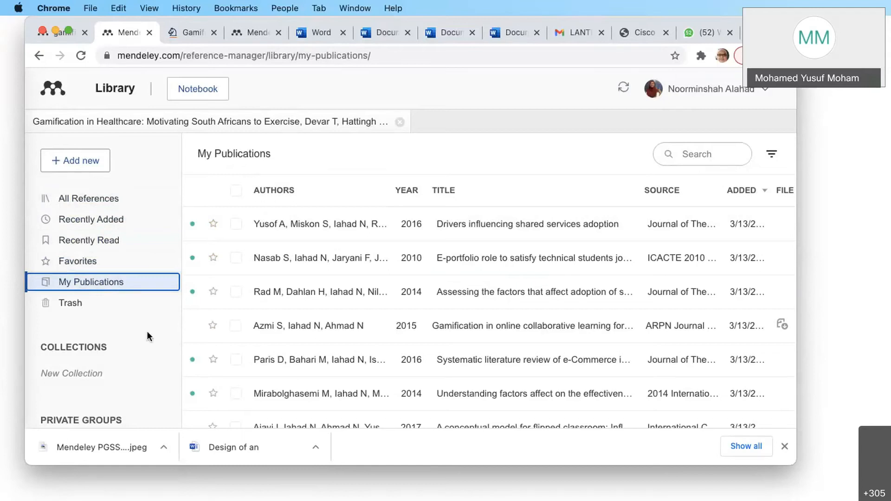
pyautogui.scroll(-5, 136, 320)
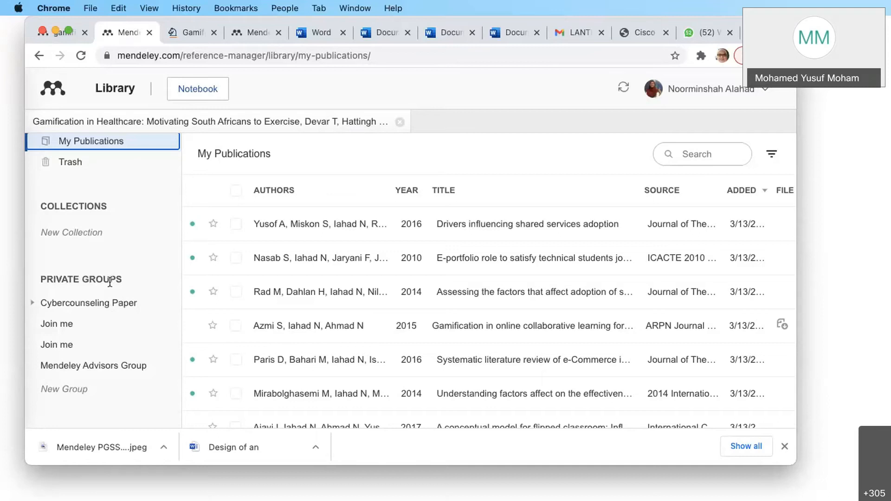
pyautogui.scroll(5, 158, 302)
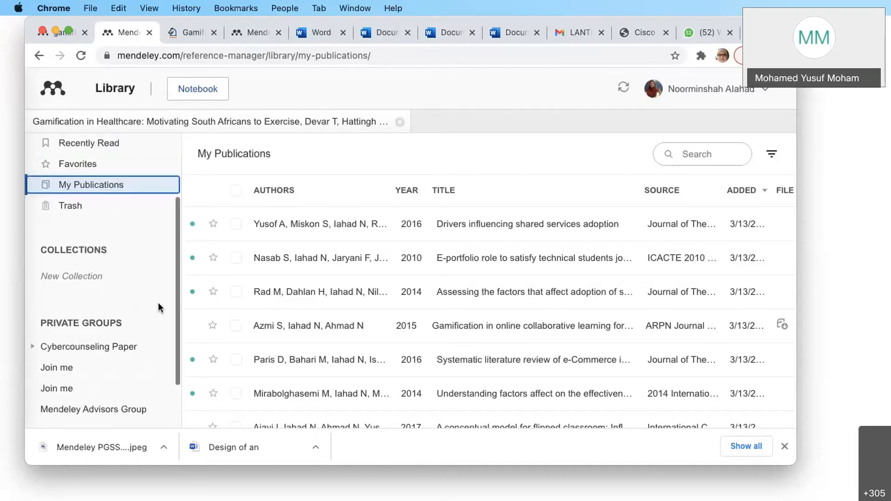
# Sort the My Publications list by authors in ascending order.
pyautogui.click(353, 195)
pyautogui.click(302, 195)
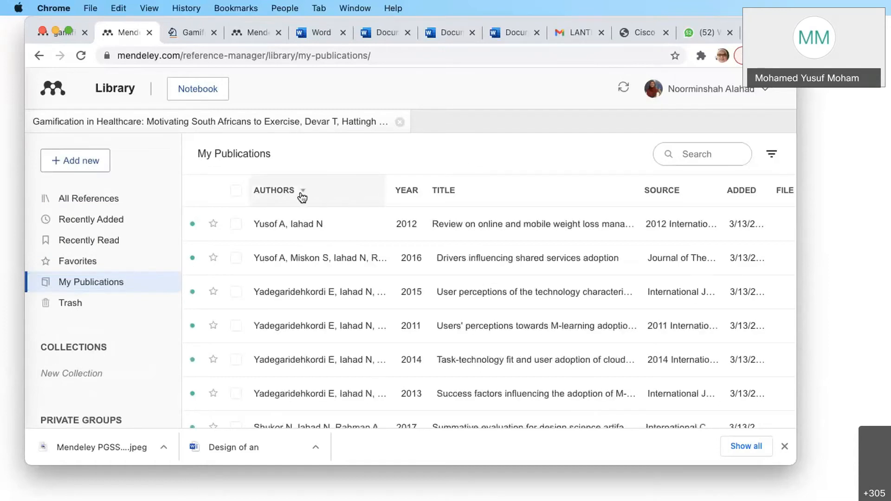
pyautogui.click(304, 198)
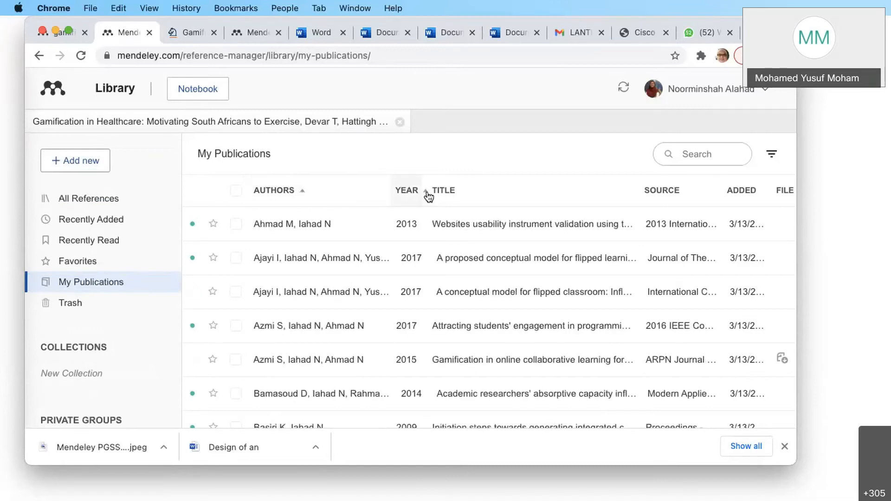
# Sort the My Publications list by year in descending order and widen the browser window to show more of the columns.
pyautogui.click(426, 195)
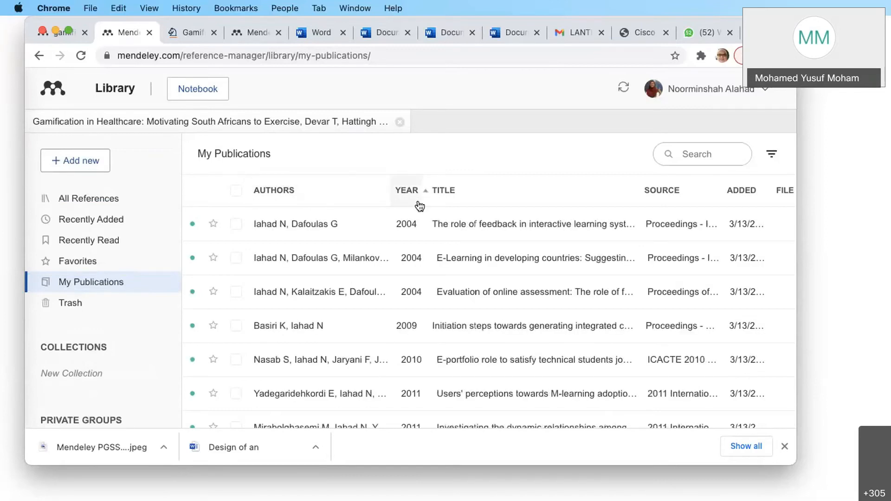
pyautogui.click(416, 191)
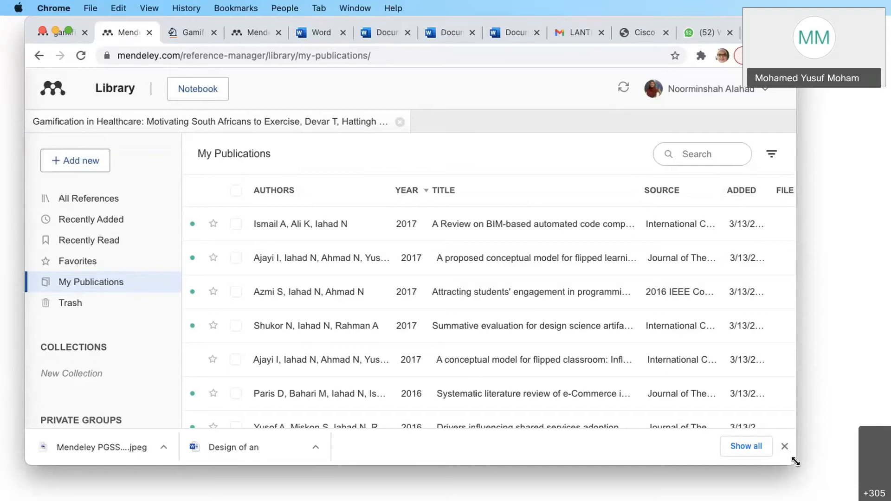
pyautogui.moveTo(795, 462); pyautogui.dragTo(868, 462)
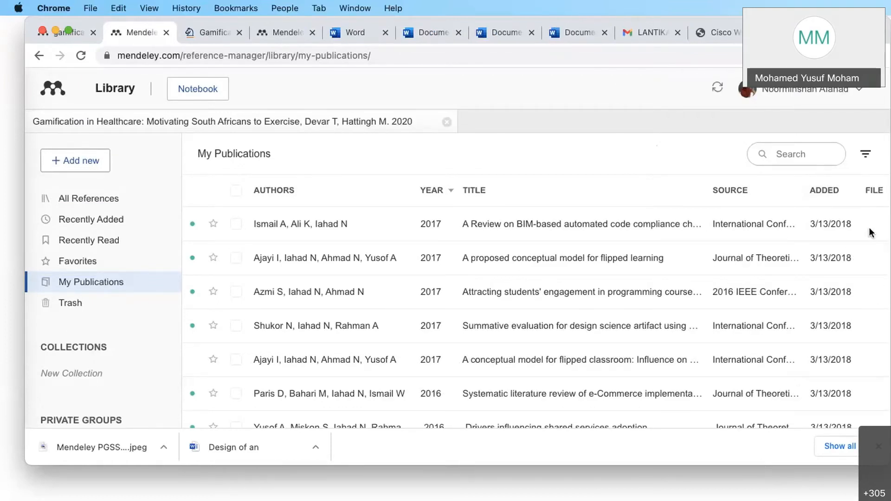
pyautogui.scroll(-1, 862, 307)
pyautogui.scroll(-1, 863, 291)
pyautogui.scroll(-5, 864, 292)
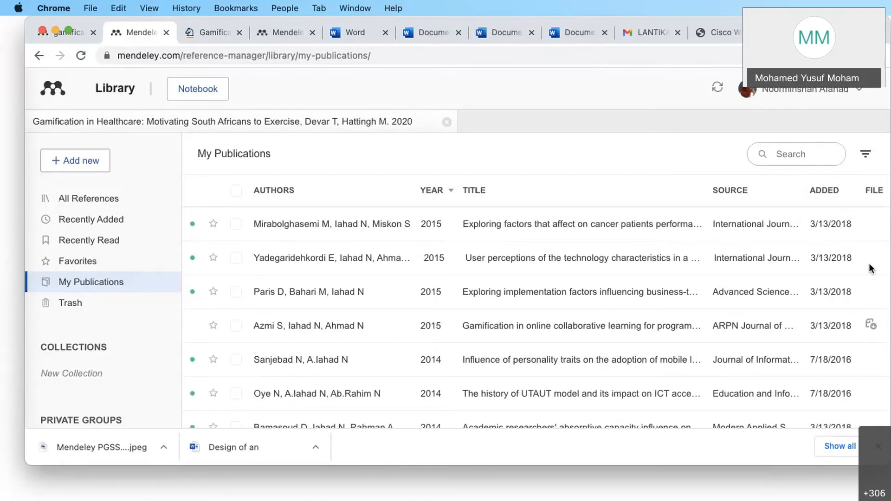
pyautogui.scroll(3, 871, 268)
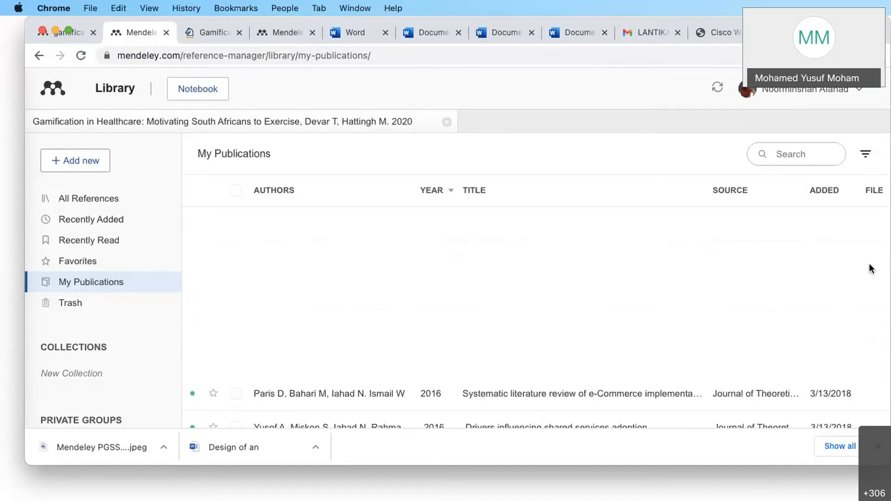
# Open the Gamification in Healthcare reference's details from All References and view its document type options, attached file and identifiers.
pyautogui.click(93, 199)
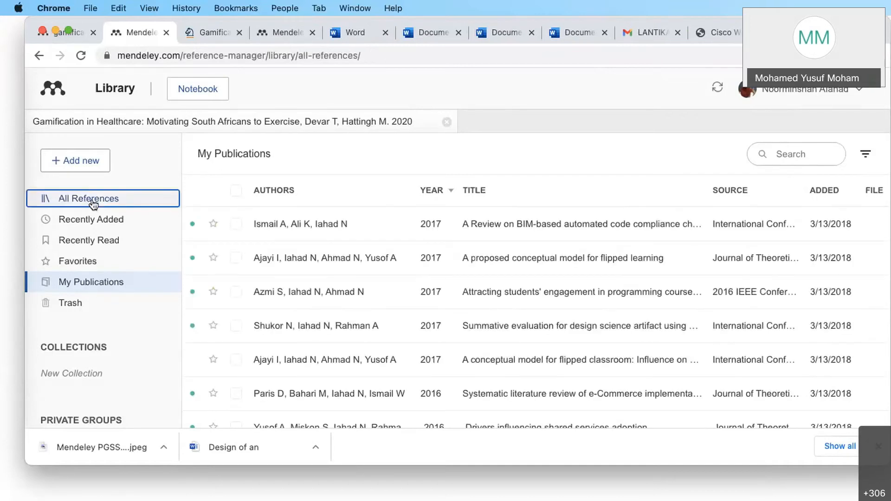
pyautogui.click(487, 226)
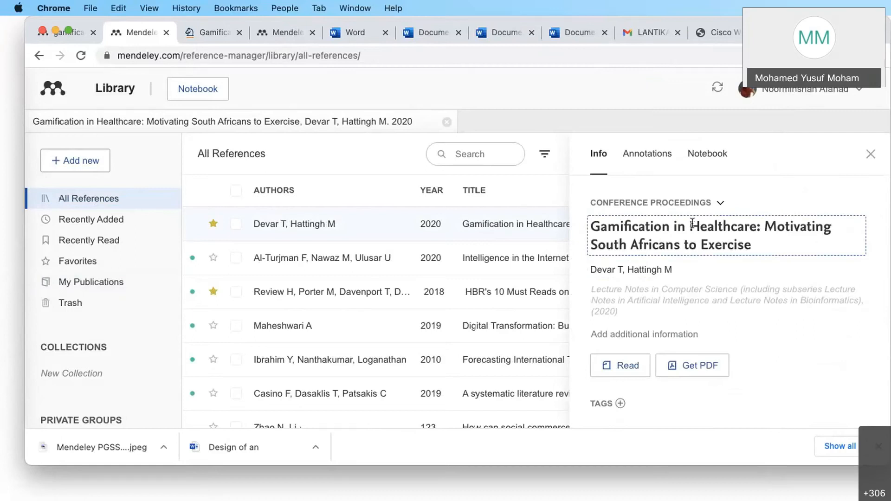
pyautogui.click(721, 207)
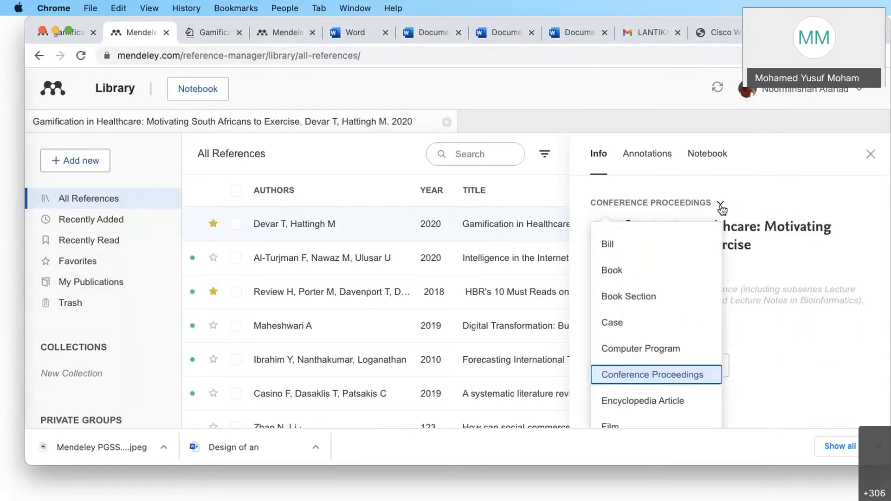
pyautogui.click(782, 248)
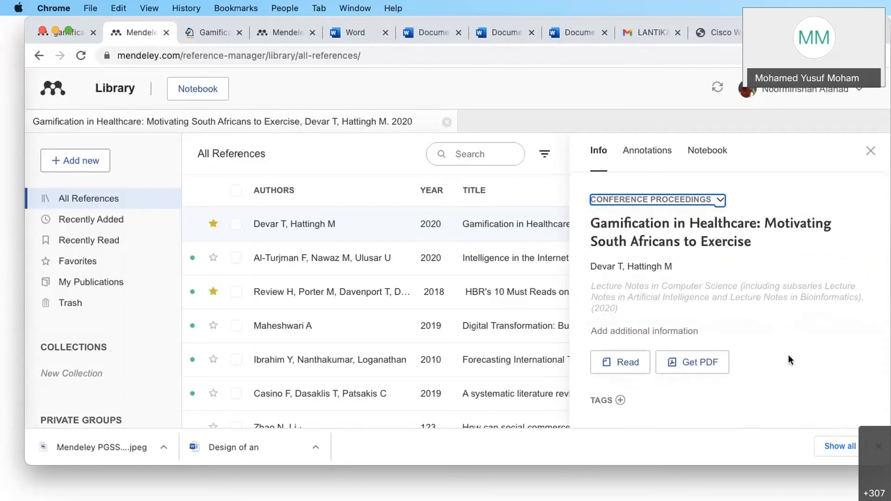
pyautogui.scroll(-2, 788, 354)
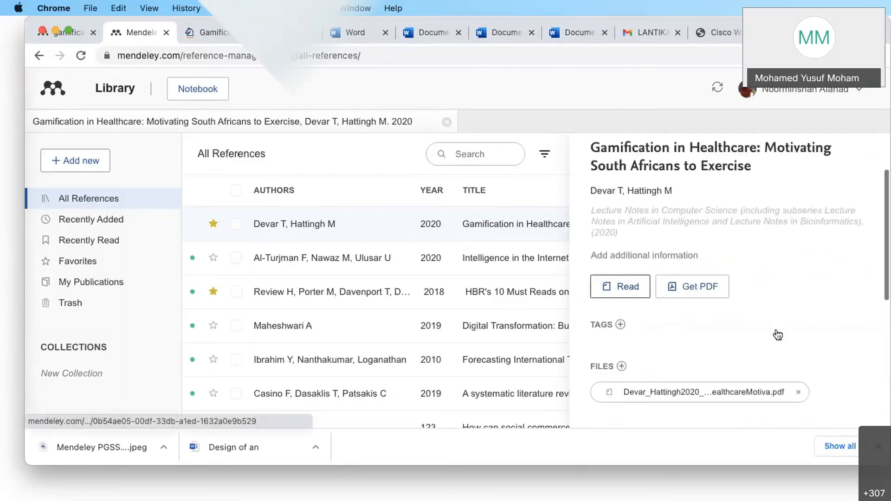
pyautogui.scroll(-1, 776, 329)
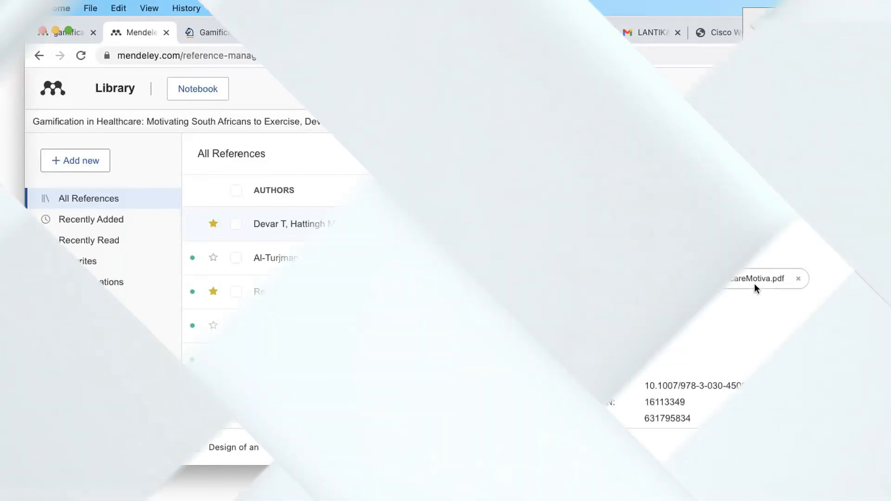
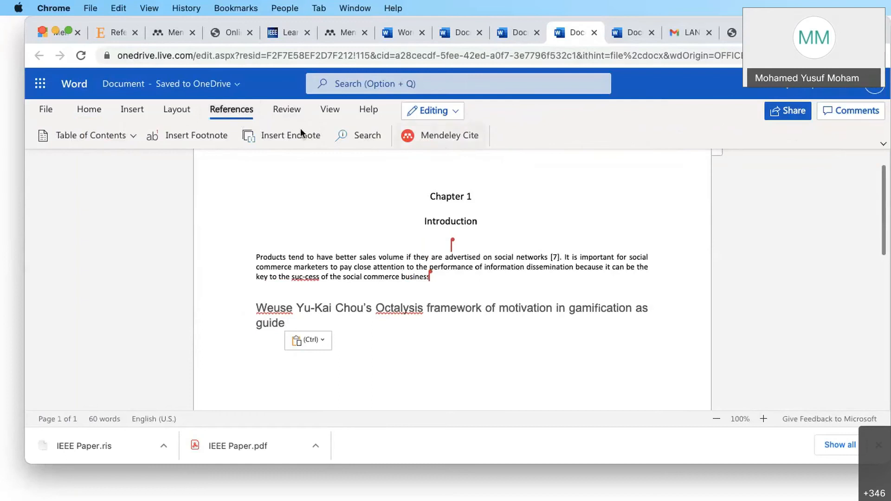
# In the Word document, use Mendeley Cite to insert a citation of "Gamification in Healthcare: Motivating South Africans to Exercise" after the word "guide".
pyautogui.click(443, 135)
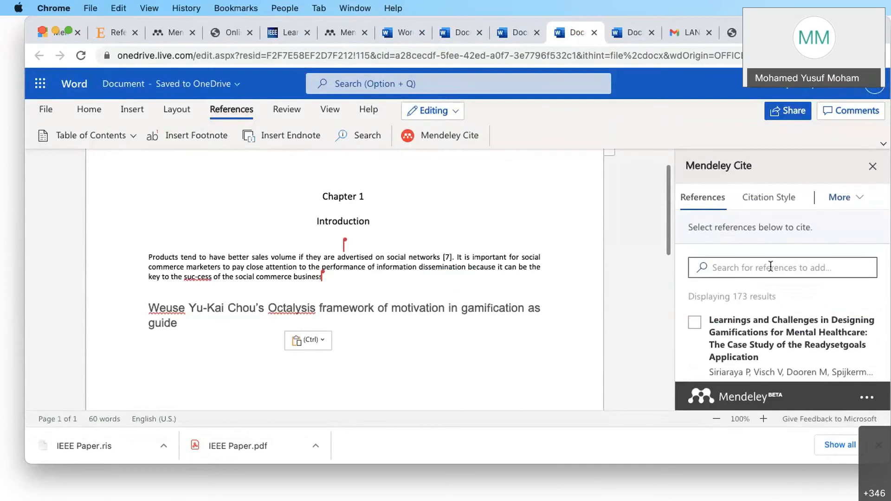
pyautogui.click(296, 310)
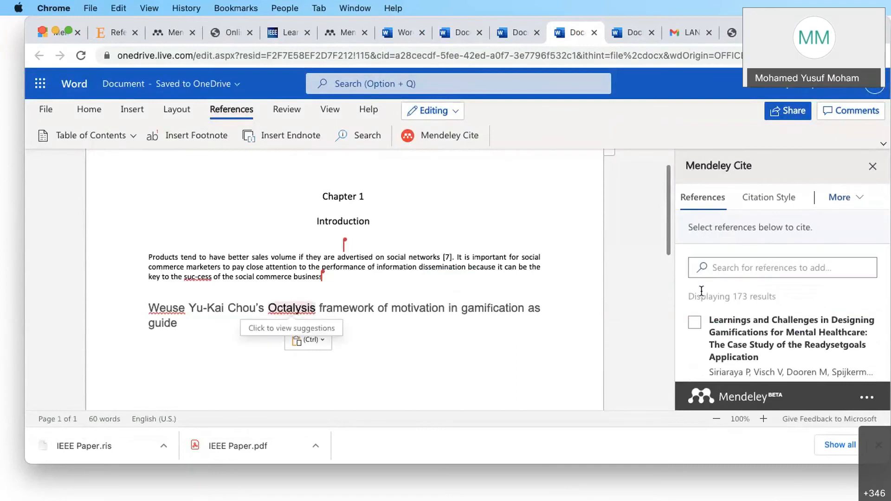
pyautogui.click(731, 270)
pyautogui.write('devar')
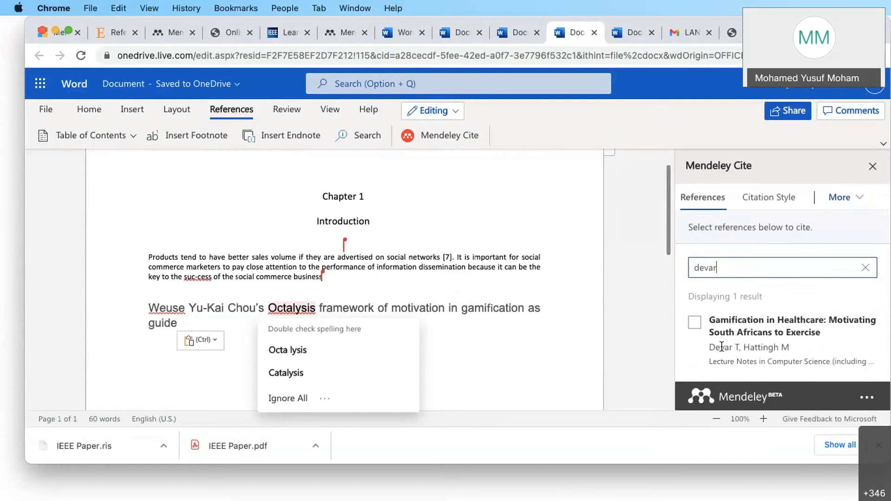
pyautogui.click(694, 330)
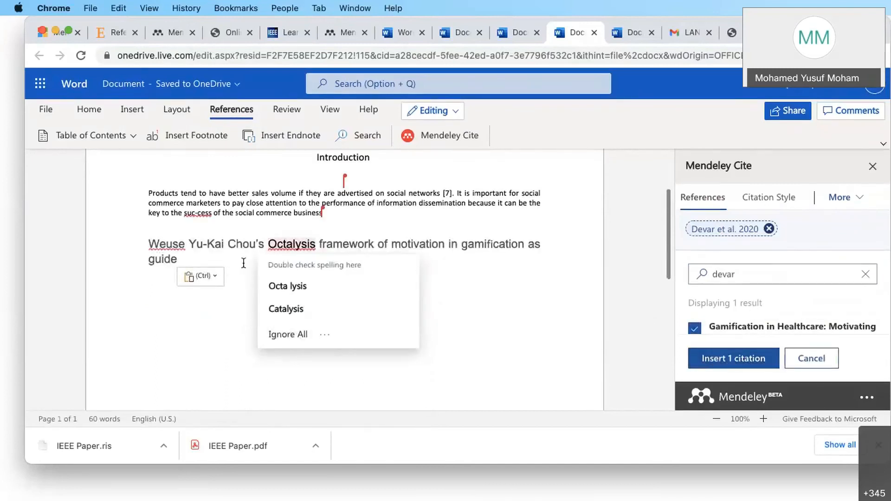
pyautogui.click(197, 257)
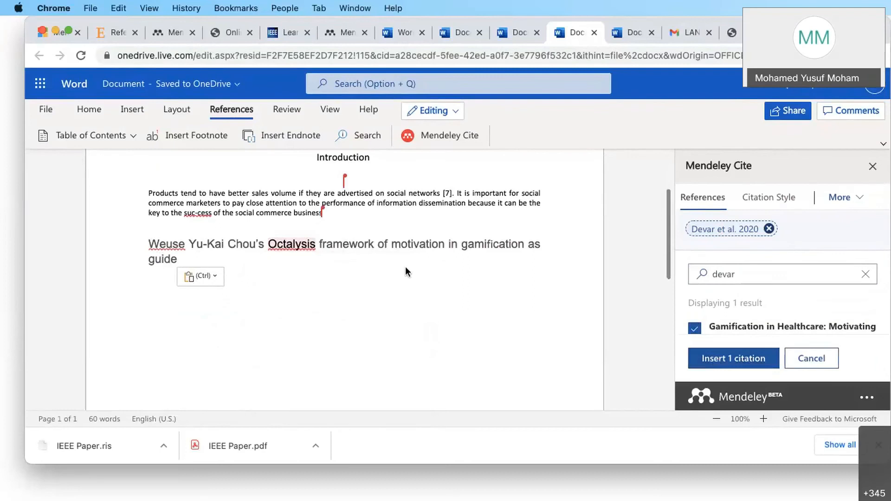
pyautogui.click(733, 358)
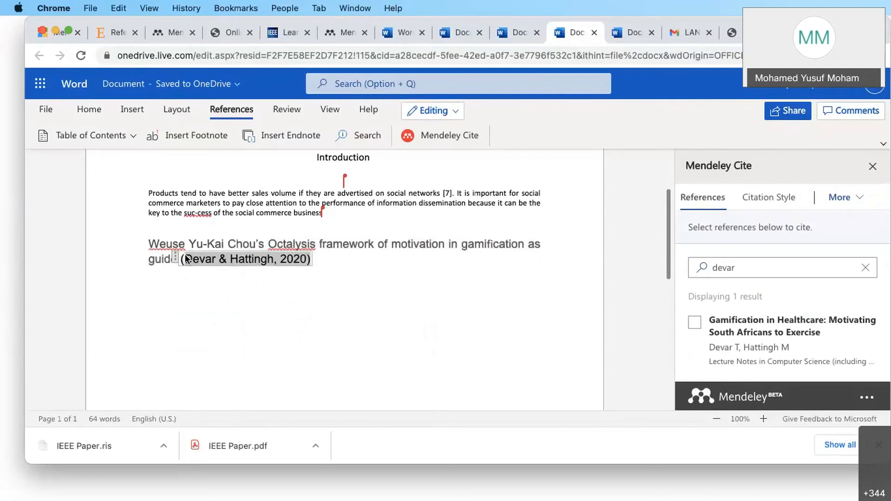
pyautogui.click(338, 259)
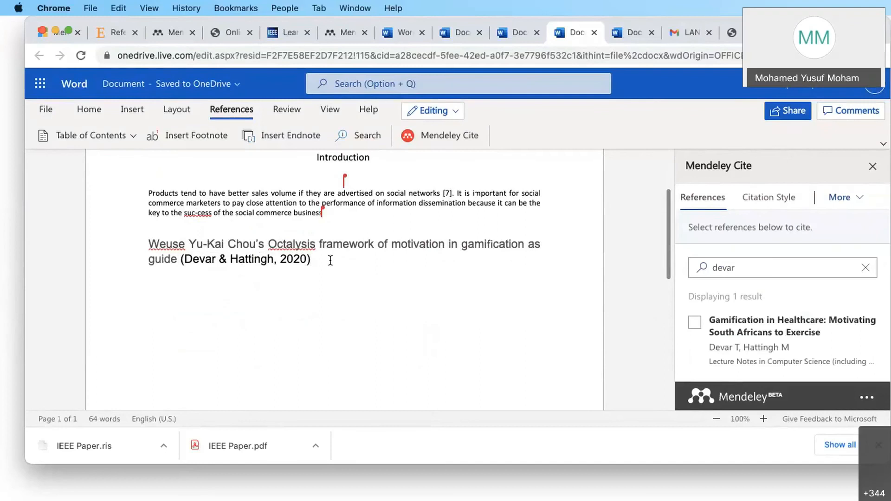
# Search the Mendeley Cite citation styles for "harvard" and change the document's style to Universiti Teknologi Malaysia - Harvard.
pyautogui.click(778, 203)
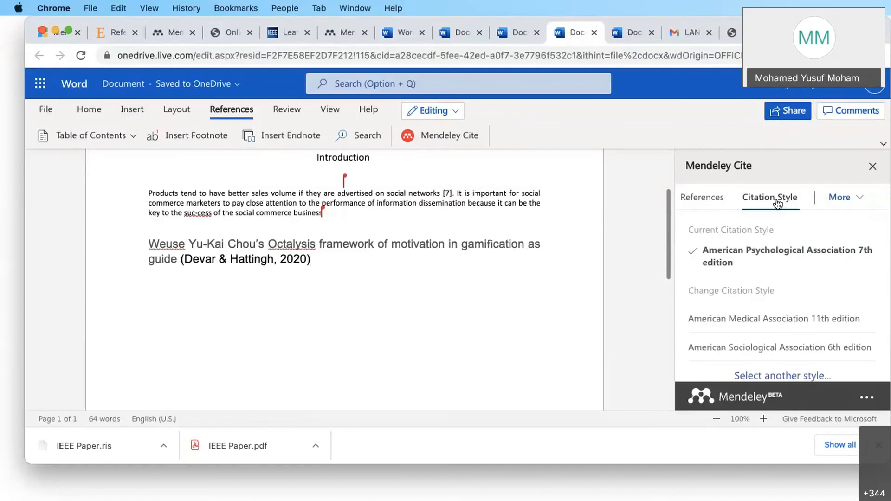
pyautogui.click(391, 272)
pyautogui.click(784, 376)
pyautogui.click(760, 275)
pyautogui.write('harvard')
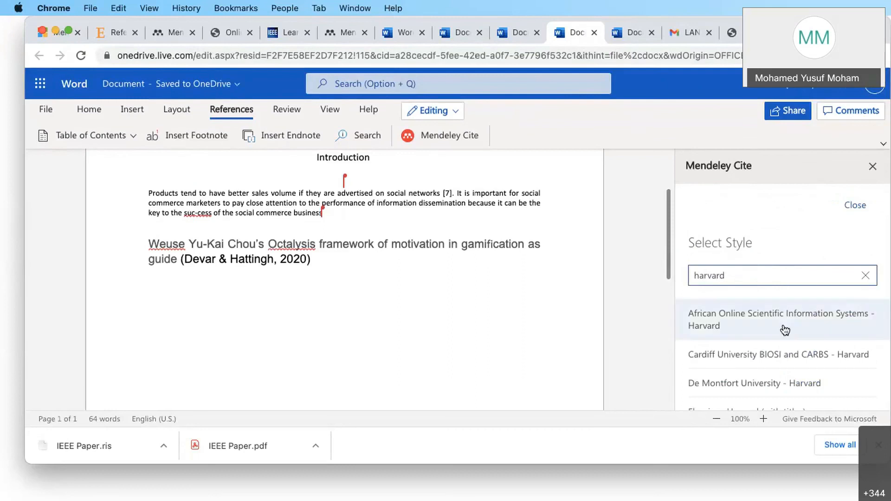
pyautogui.scroll(-5, 740, 308)
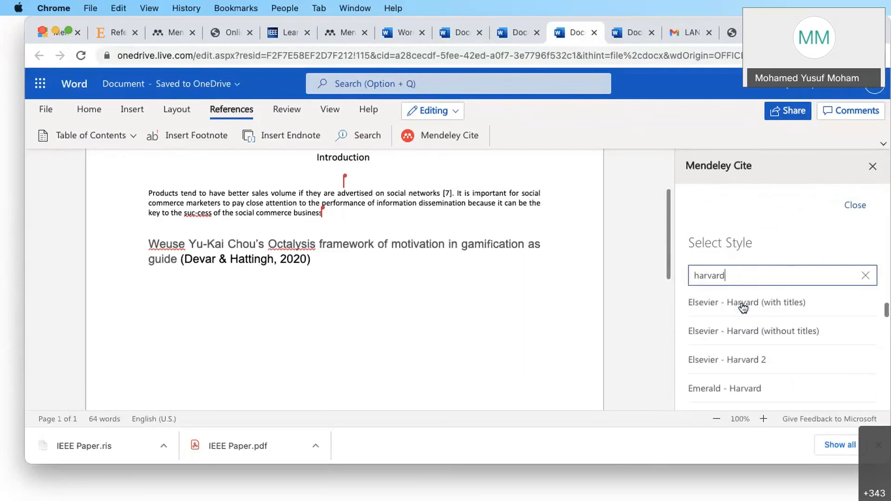
pyautogui.scroll(-5, 752, 349)
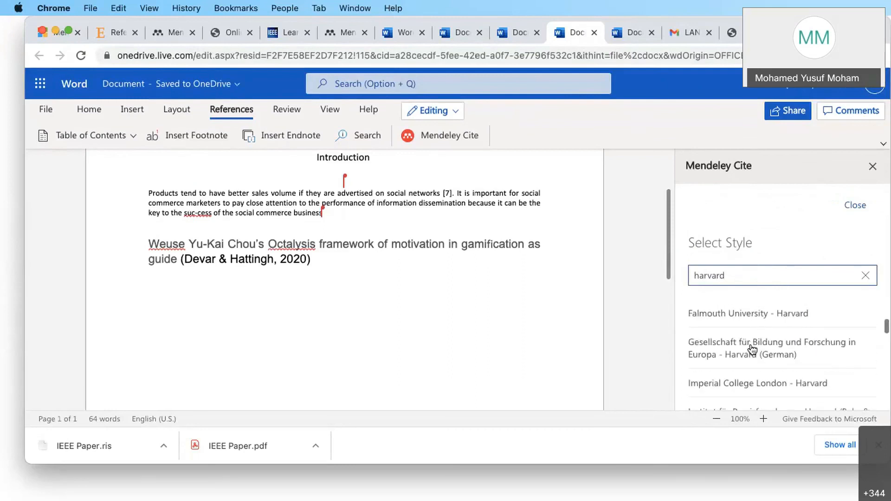
pyautogui.scroll(-5, 752, 349)
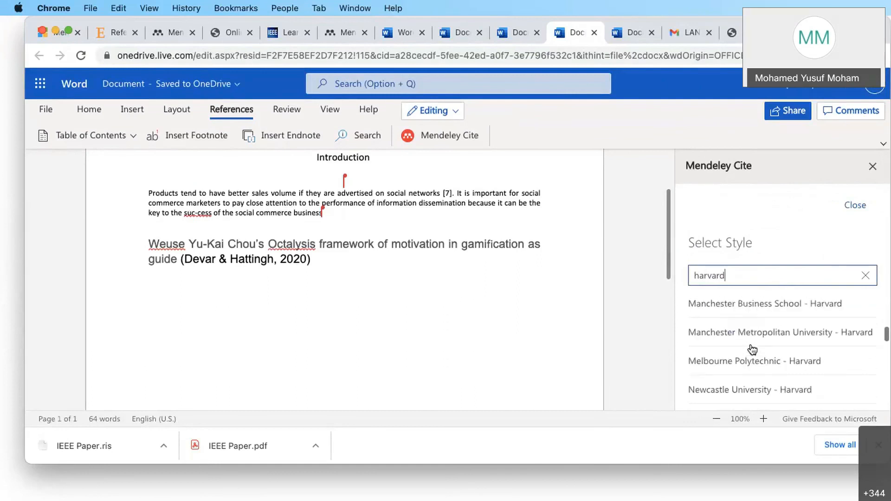
pyautogui.scroll(-5, 752, 348)
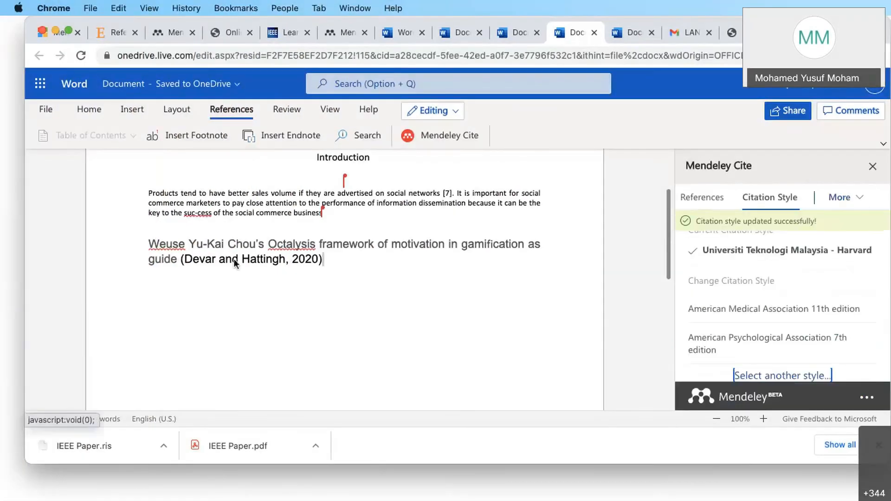
# Start a new paragraph below the cited sentence and insert the Mendeley bibliography there.
pyautogui.click(339, 263)
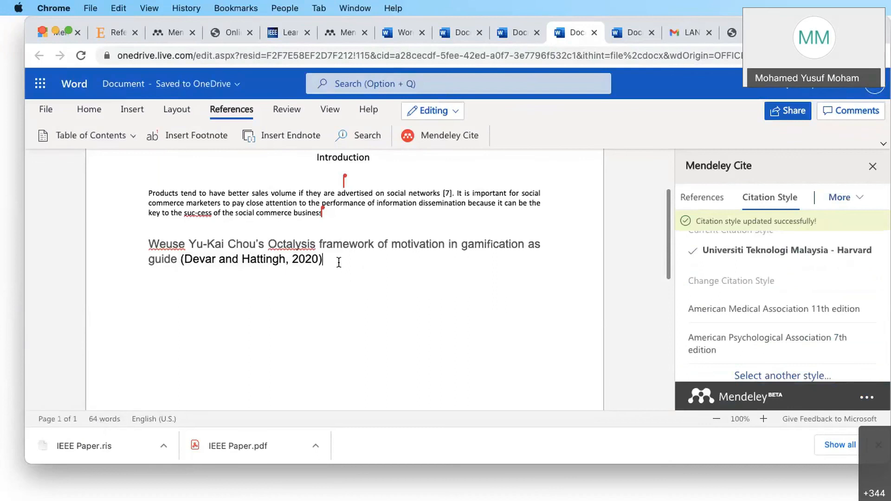
pyautogui.press('Return')
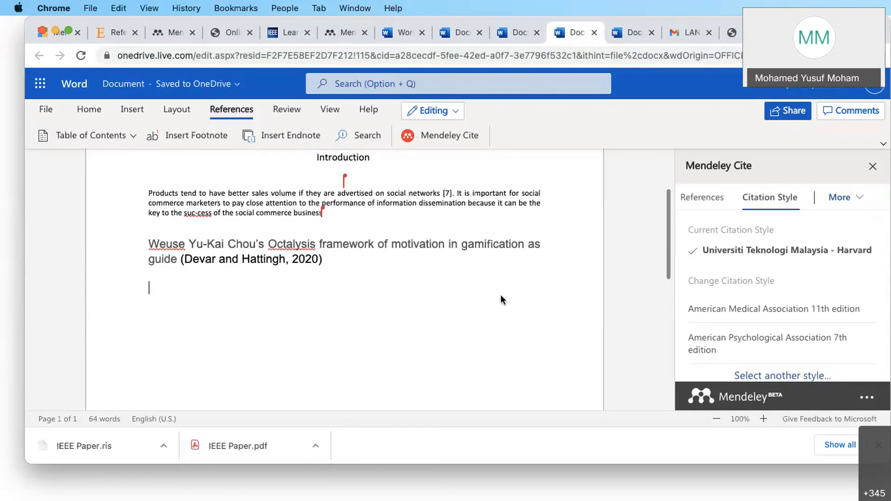
pyautogui.click(856, 200)
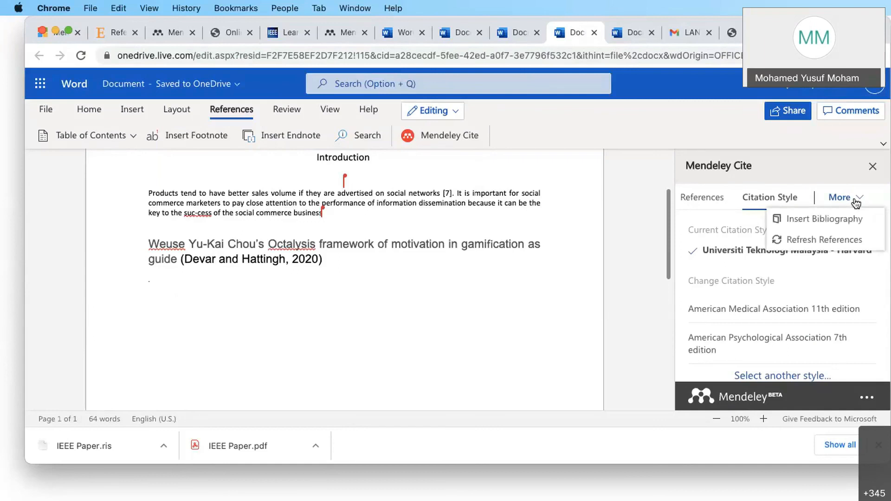
pyautogui.click(833, 221)
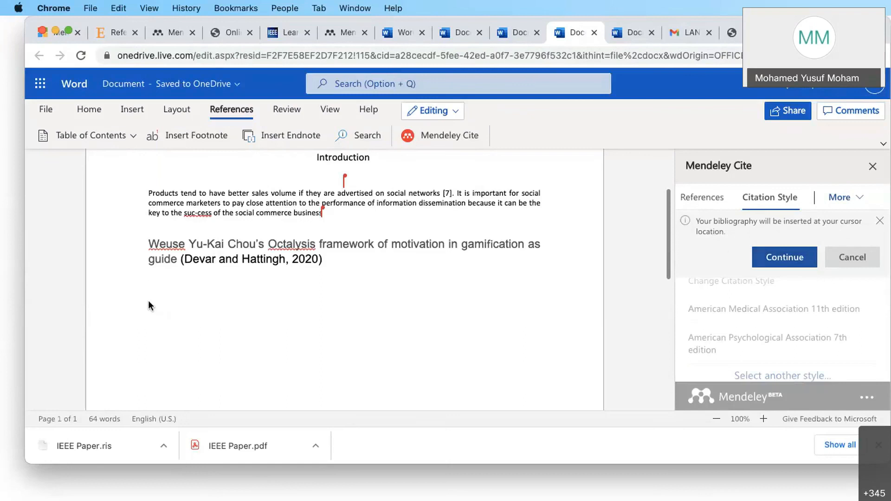
pyautogui.click(790, 260)
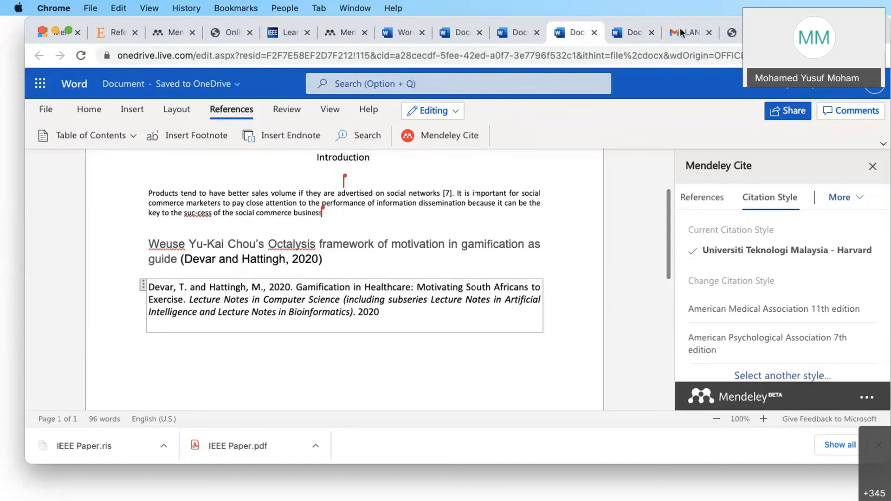
pyautogui.scroll(2, 668, 160)
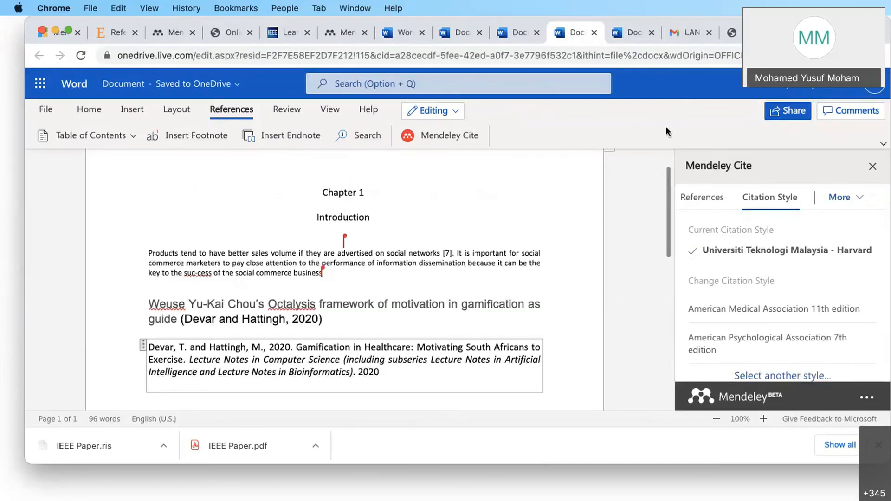